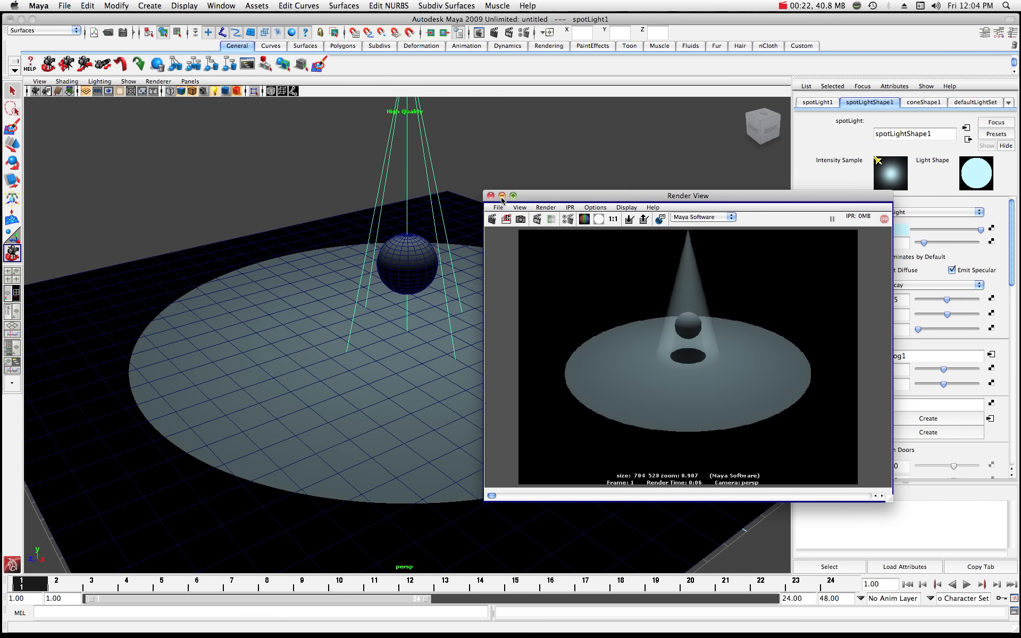
# Step: Minimize the Render View and orbit the perspective view to a low front view of the spotlight, sphere and ground plane
pyautogui.click(503, 196)
pyautogui.keyDown('alt'); pyautogui.moveTo(444, 241); pyautogui.dragTo(418, 241); pyautogui.keyUp('alt')
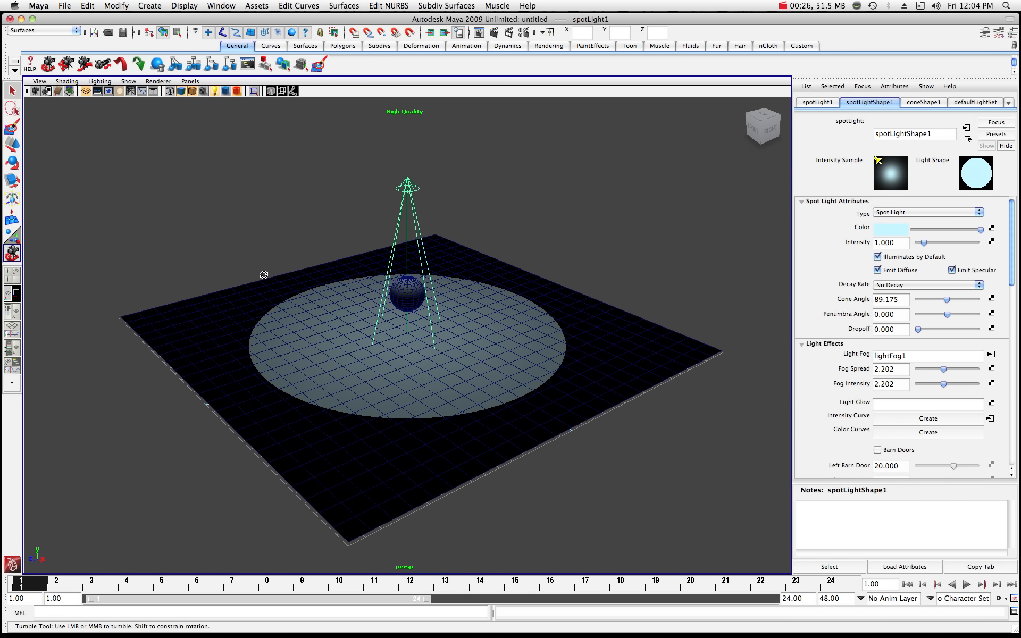
pyautogui.moveTo(262, 274); pyautogui.dragTo(340, 255)
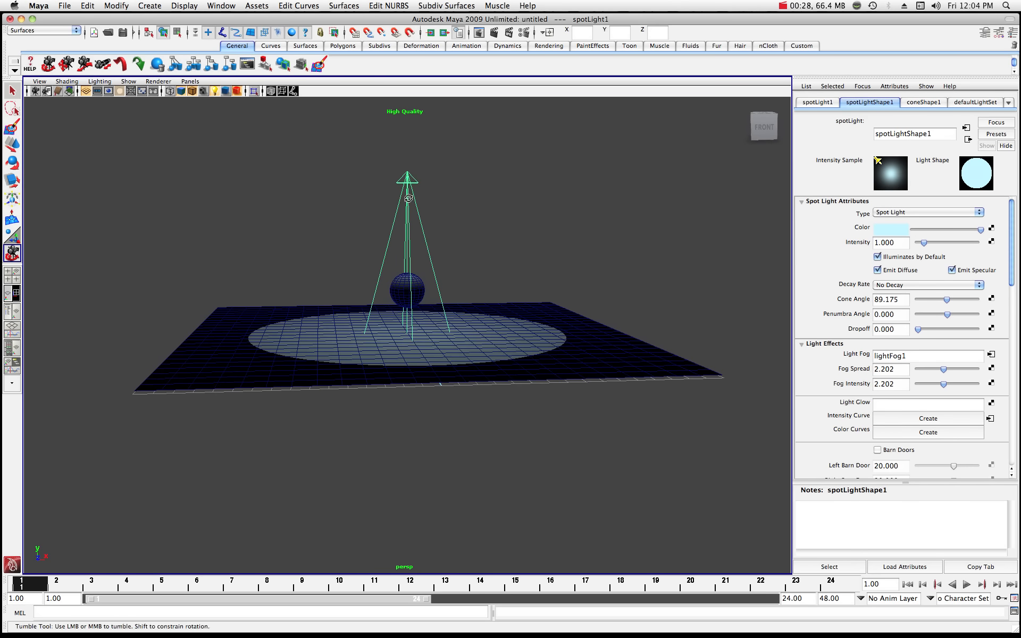
pyautogui.click(764, 126)
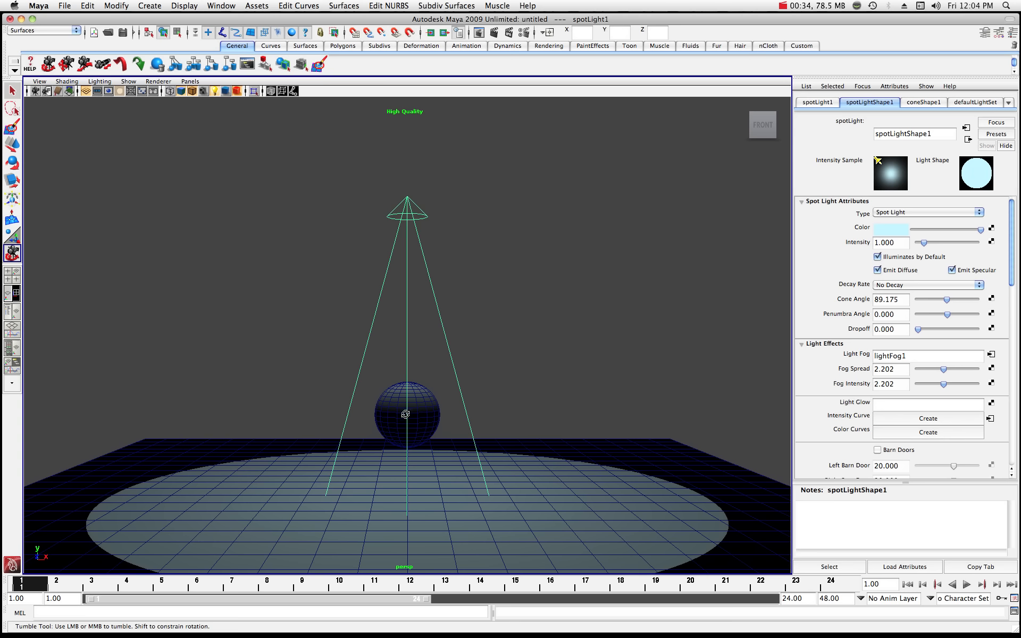
pyautogui.moveTo(413, 492); pyautogui.dragTo(452, 481)
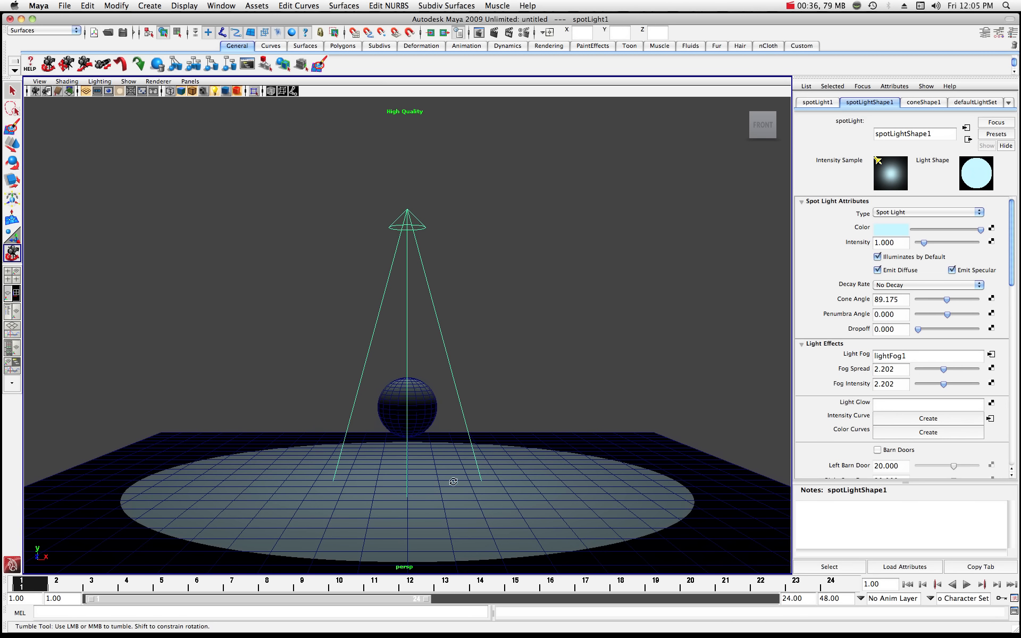
# Step: Compare the viewport with Use all lights off and on, and turn on Shadows in the viewport
pyautogui.click(216, 91)
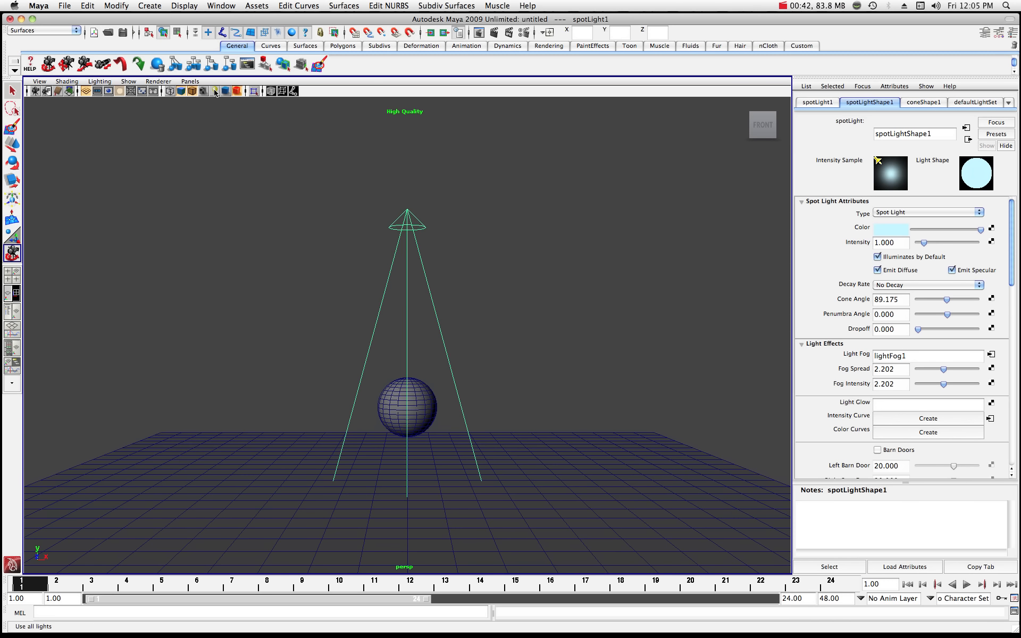
pyautogui.click(215, 91)
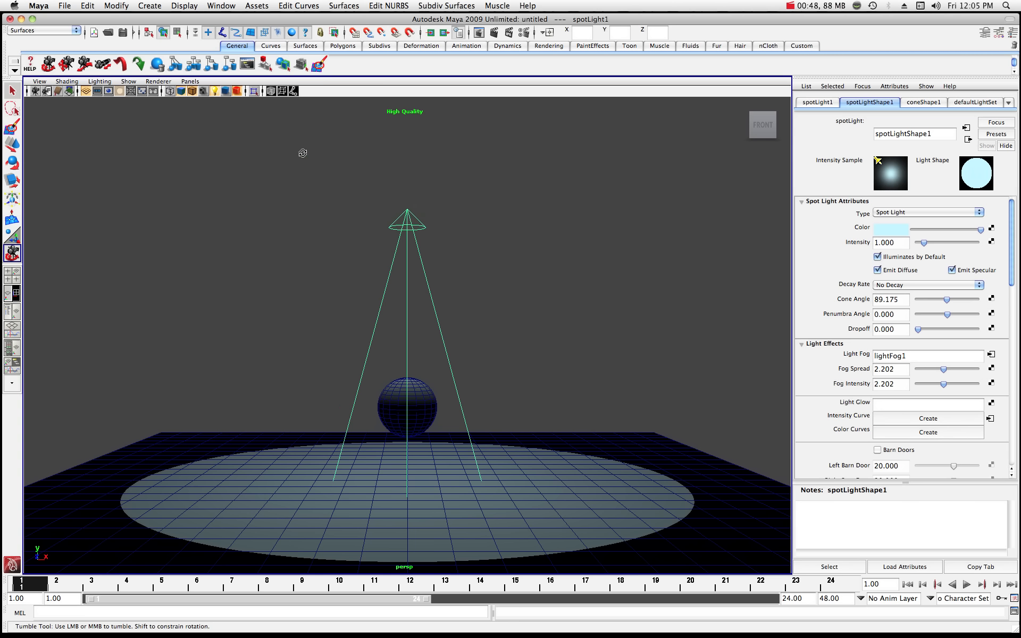
pyautogui.click(226, 91)
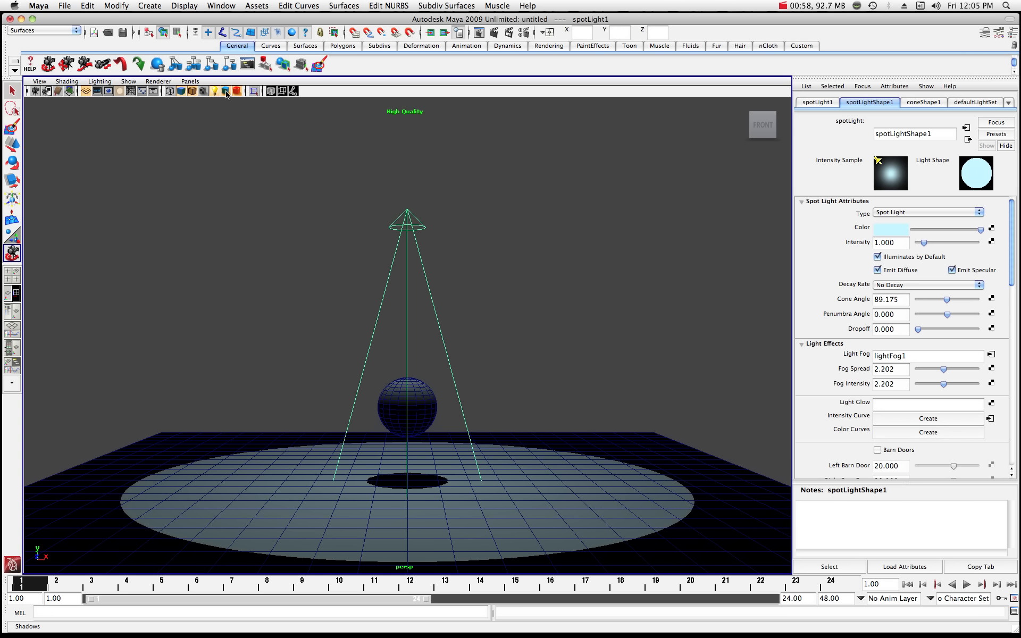
pyautogui.click(226, 92)
pyautogui.click(226, 93)
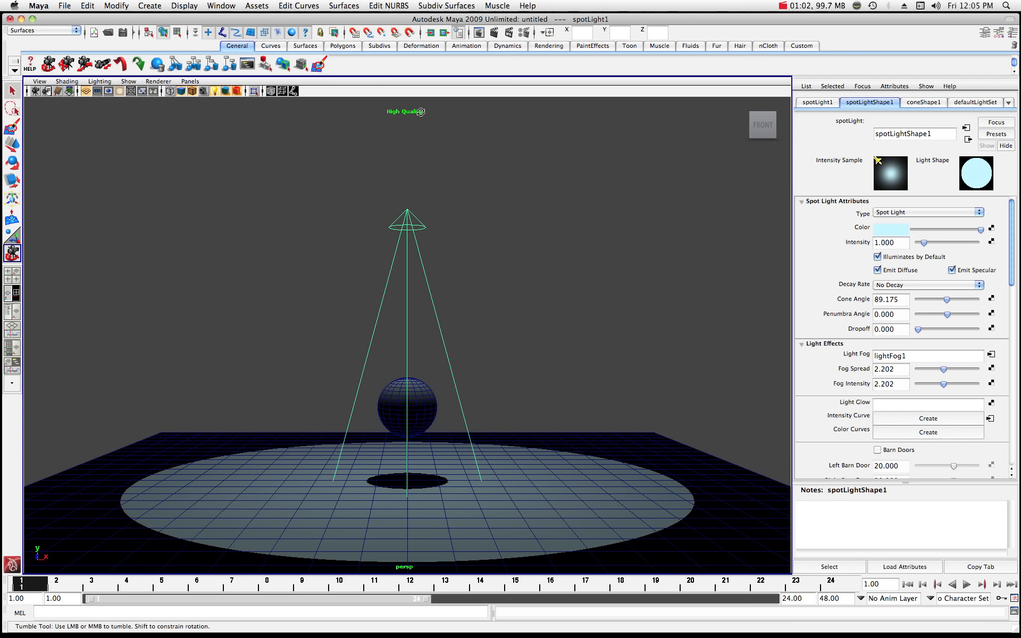
# Step: Compare the viewport in Default Quality Rendering, and switch it back to High Quality Rendering
pyautogui.click(158, 83)
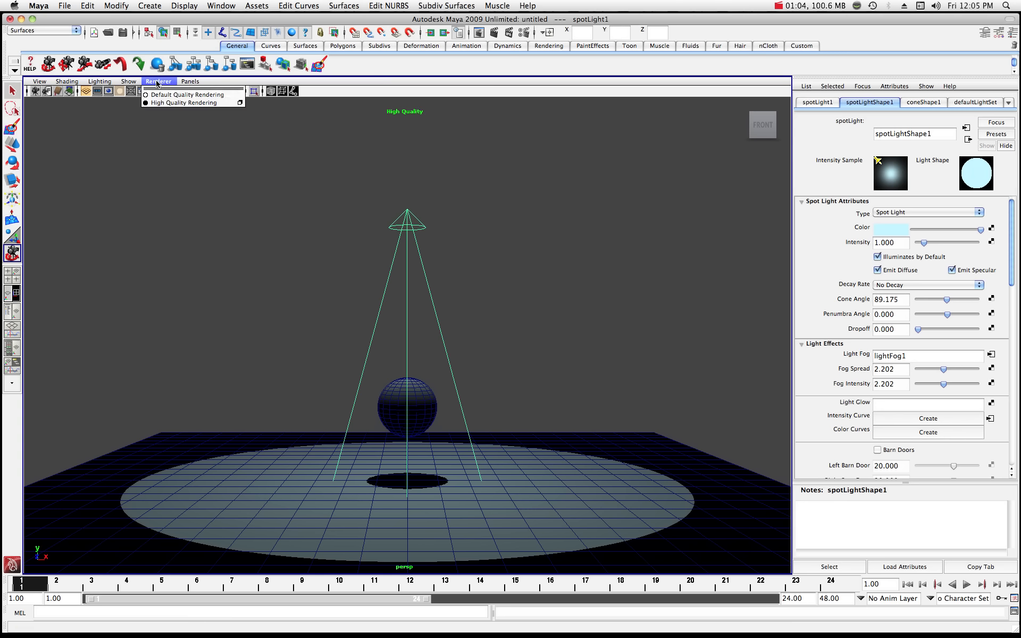
pyautogui.click(163, 96)
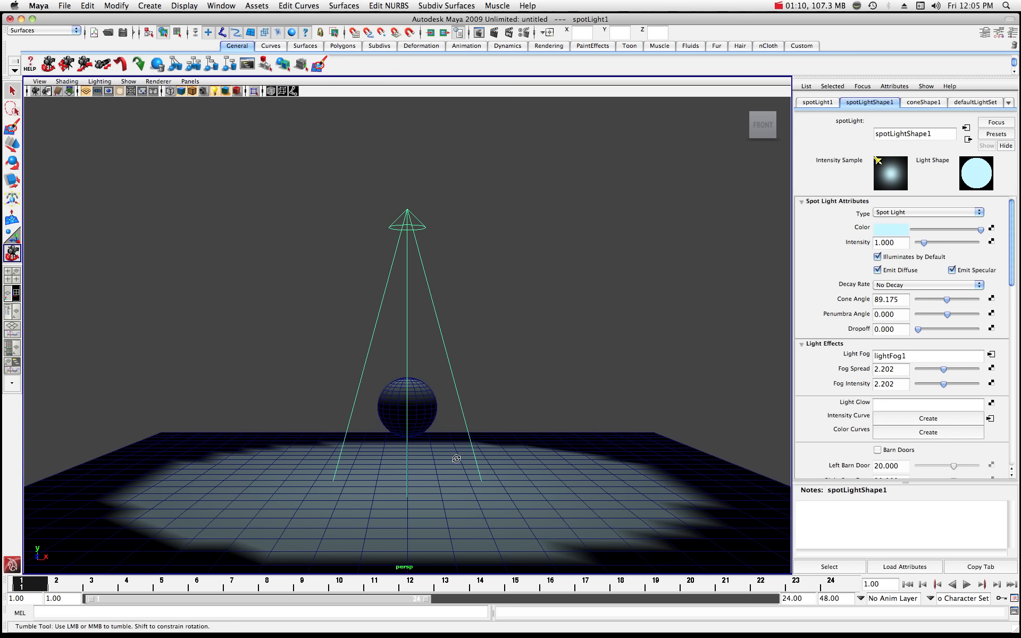
pyautogui.click(161, 82)
pyautogui.click(168, 104)
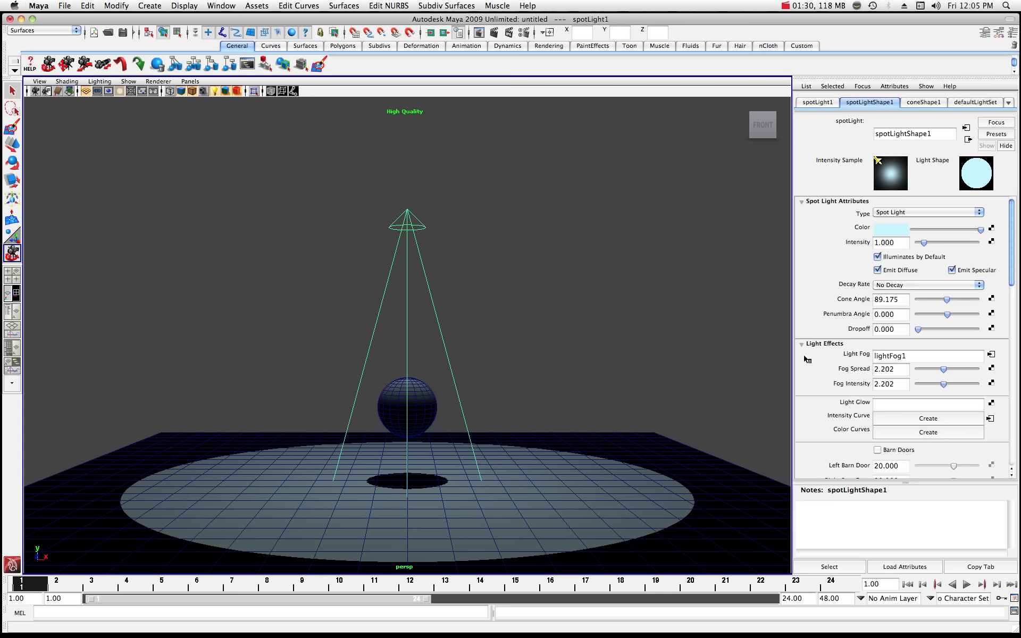
# Step: Bring up the spotlight's Depth Map Shadow Attributes and re-render the current perspective view in the restored Render View
pyautogui.scroll(-6, 849, 373)
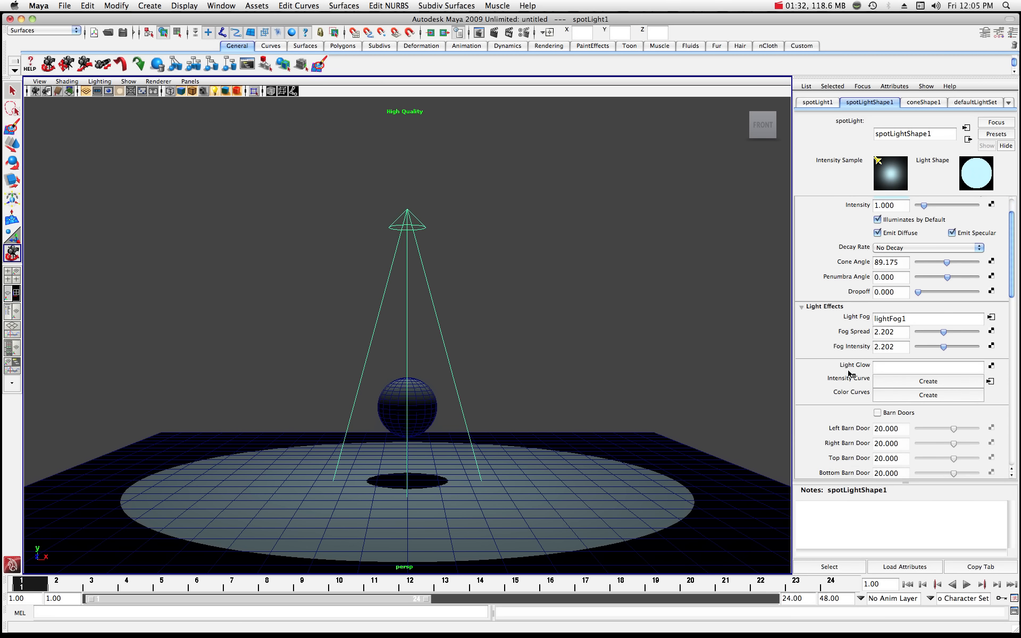
pyautogui.scroll(-2, 849, 373)
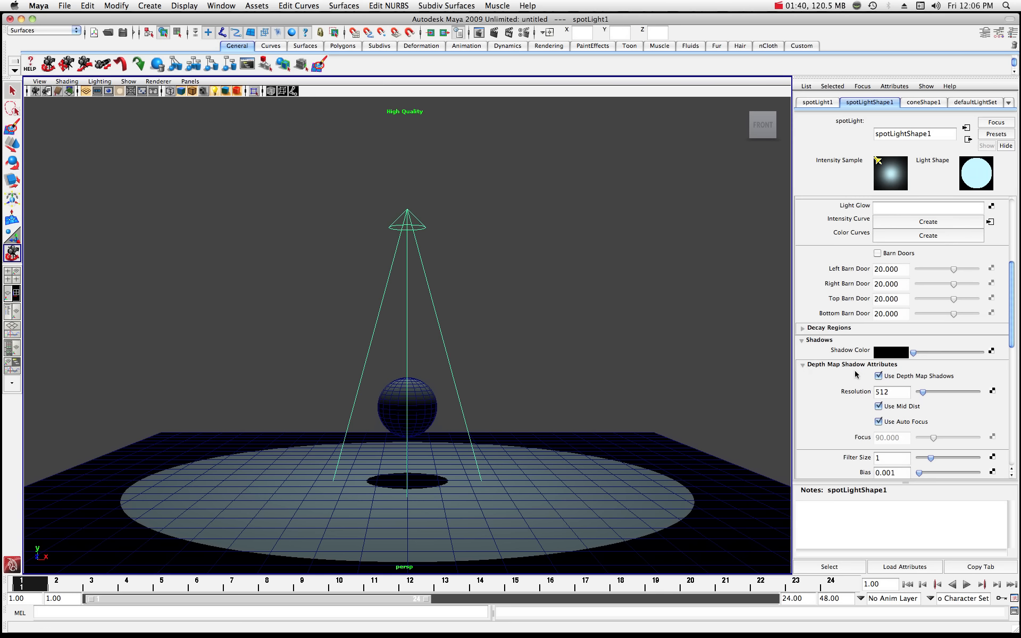
pyautogui.scroll(-2, 854, 370)
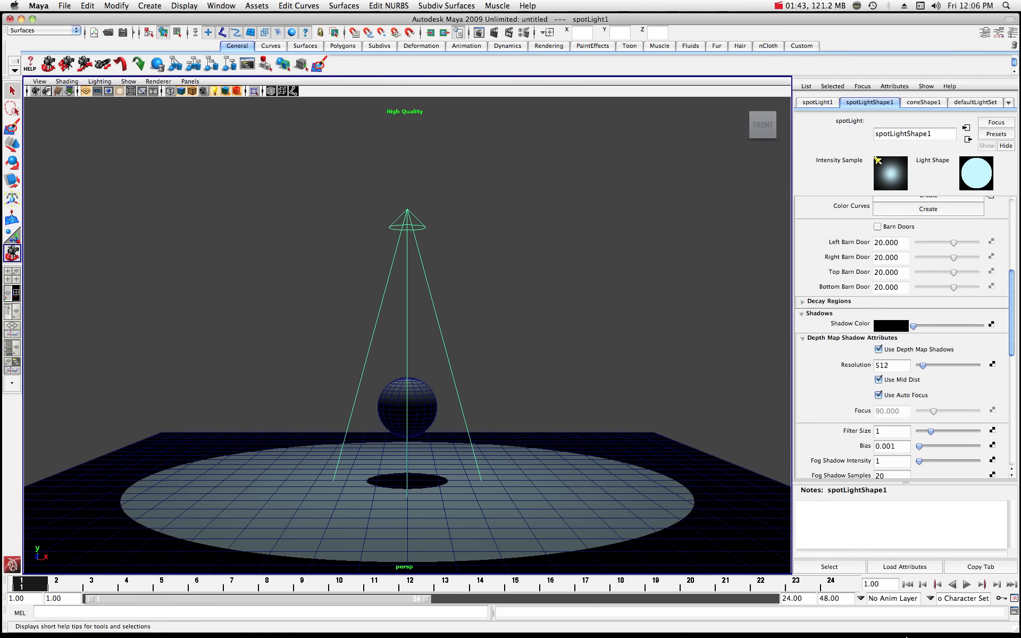
pyautogui.moveTo(901, 629)
pyautogui.click(978, 616)
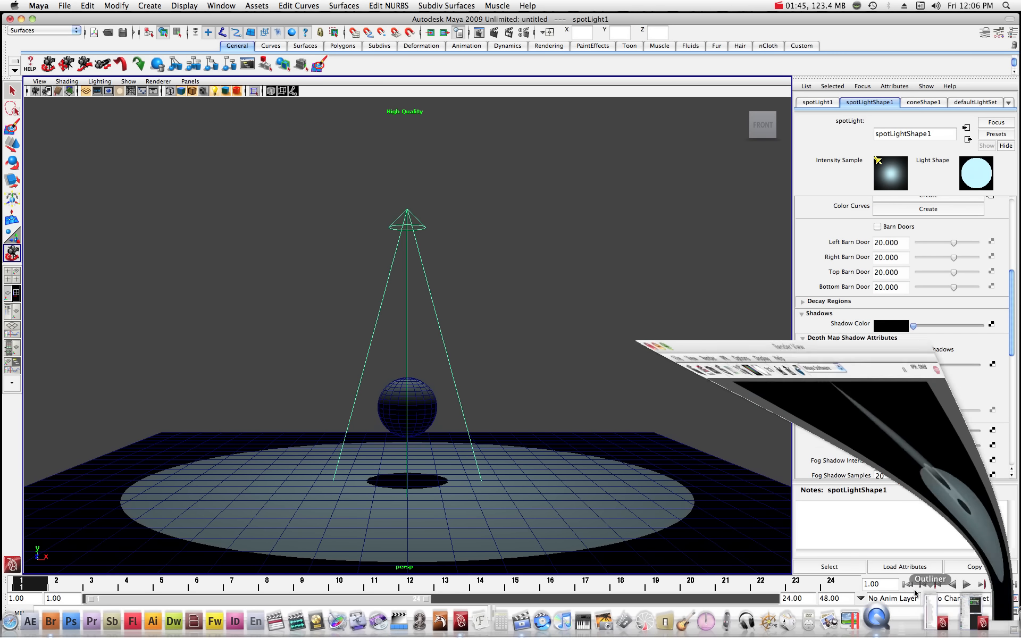
pyautogui.click(496, 221)
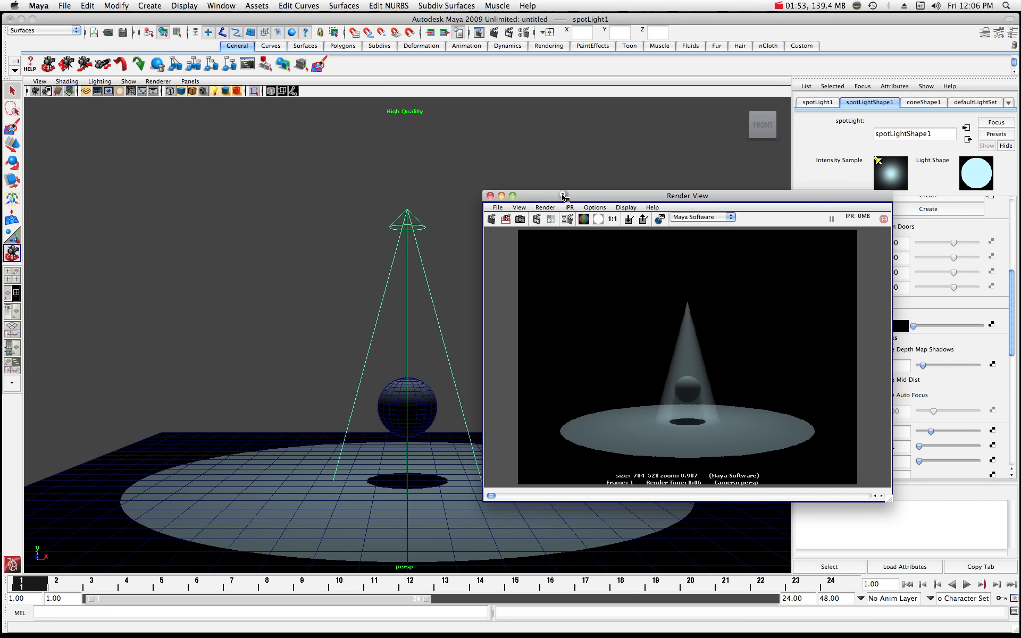
pyautogui.moveTo(563, 197); pyautogui.dragTo(510, 188)
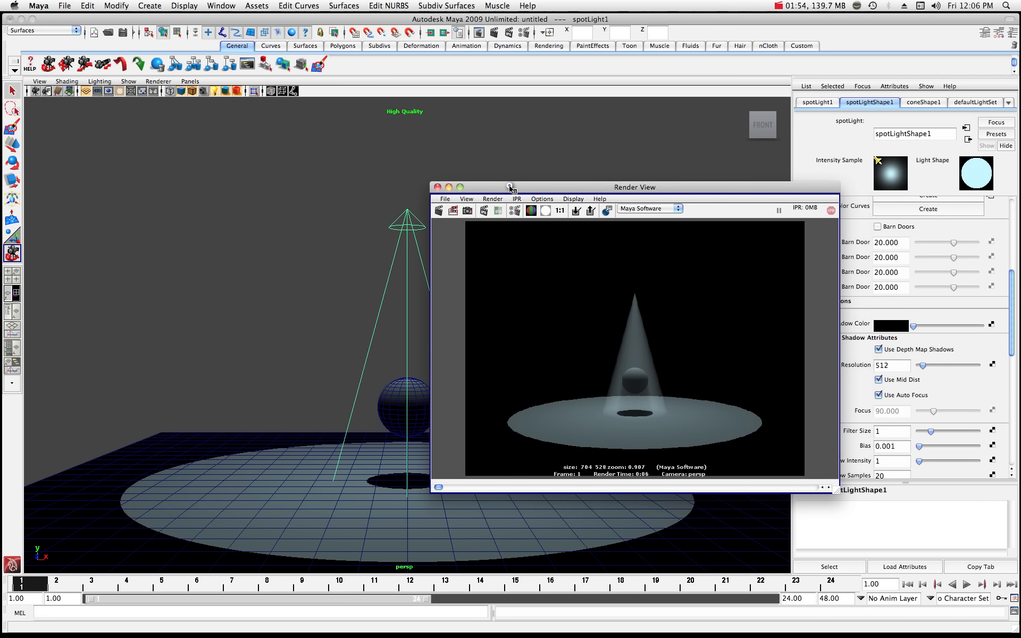
# Step: Render the scene with Use Depth Map Shadows disabled, and render it again with the option re-enabled
pyautogui.click(879, 350)
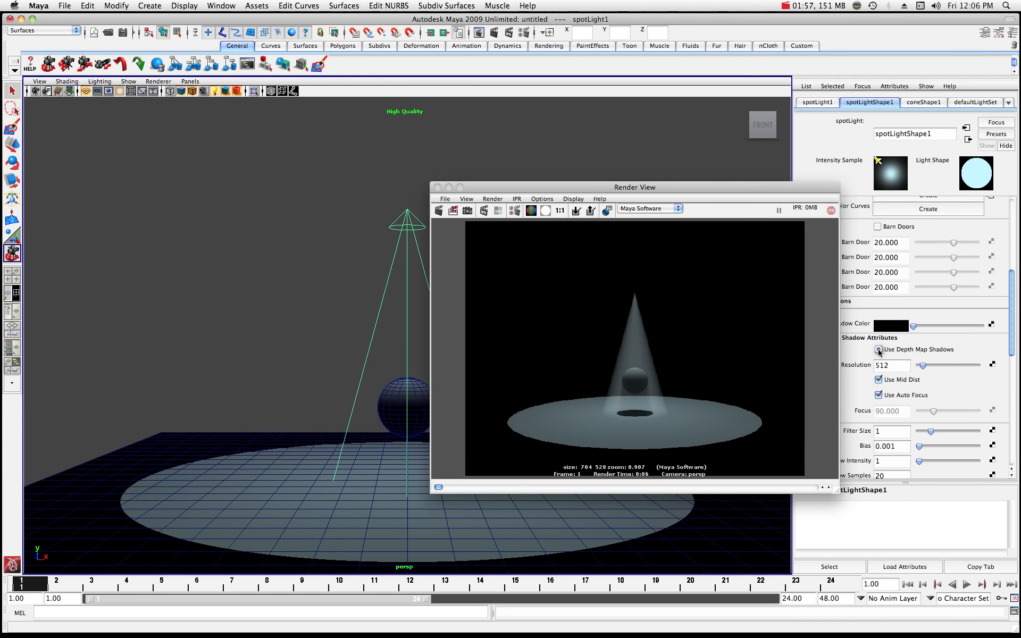
pyautogui.click(439, 210)
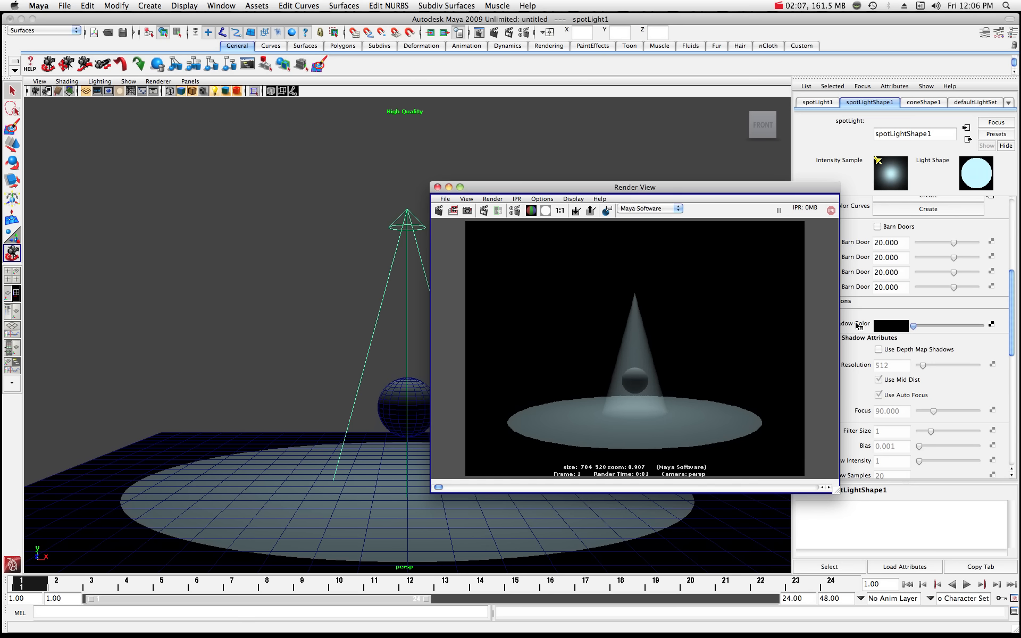
pyautogui.click(878, 350)
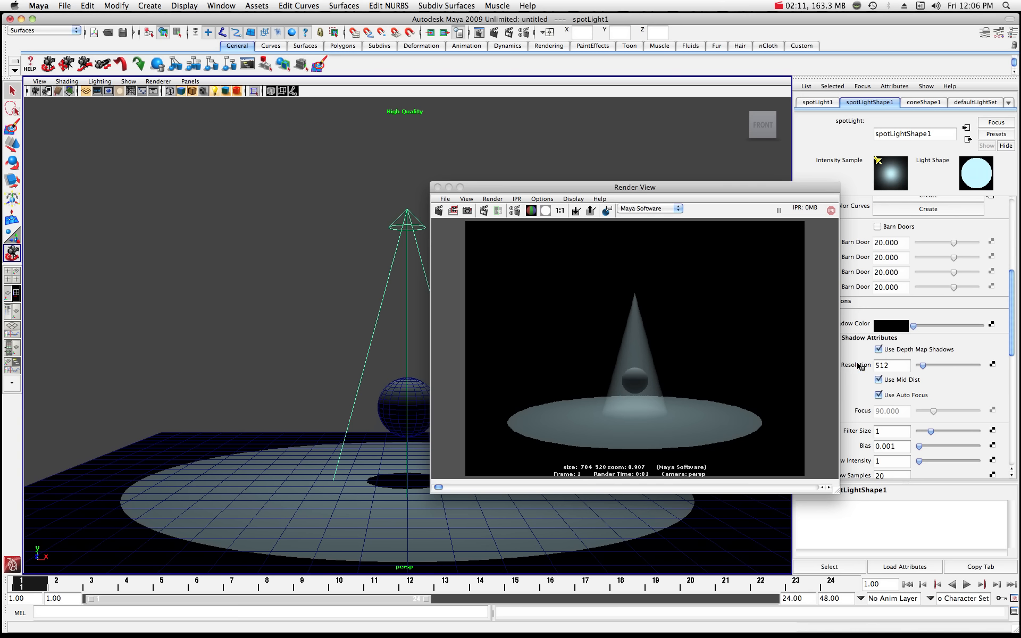
pyautogui.click(440, 213)
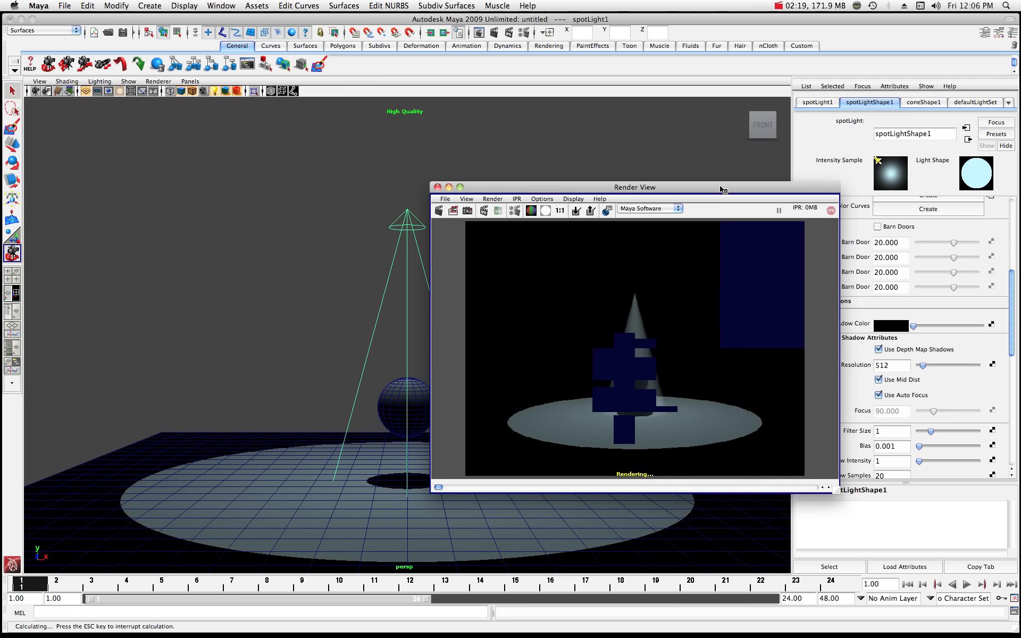
# Step: Raise the spotlight's depth map shadow resolution to 3091 and re-render the scene
pyautogui.moveTo(723, 190); pyautogui.dragTo(613, 181)
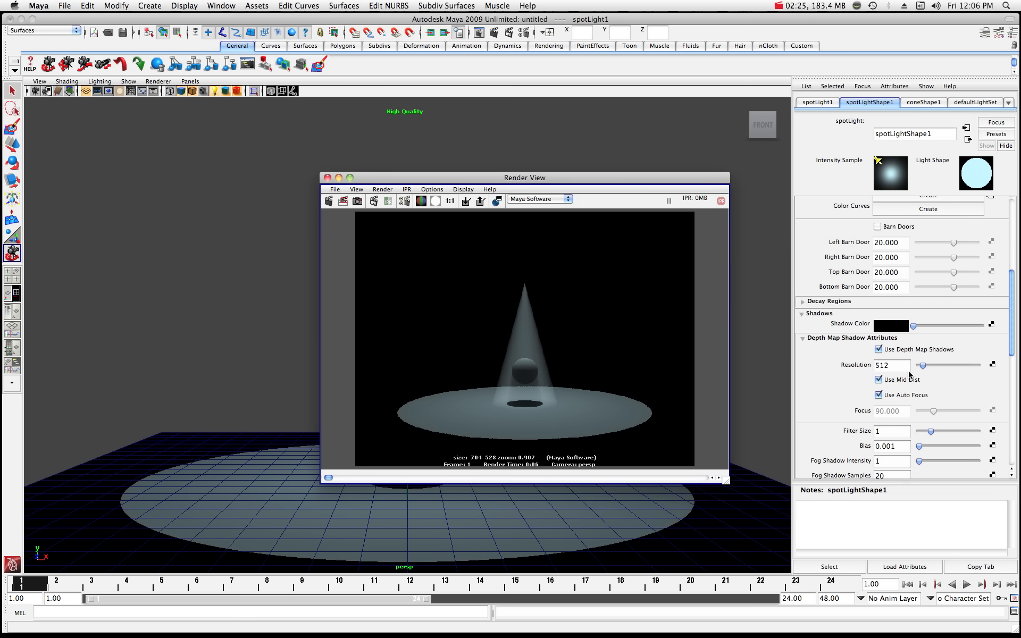
pyautogui.moveTo(922, 366); pyautogui.dragTo(941, 367)
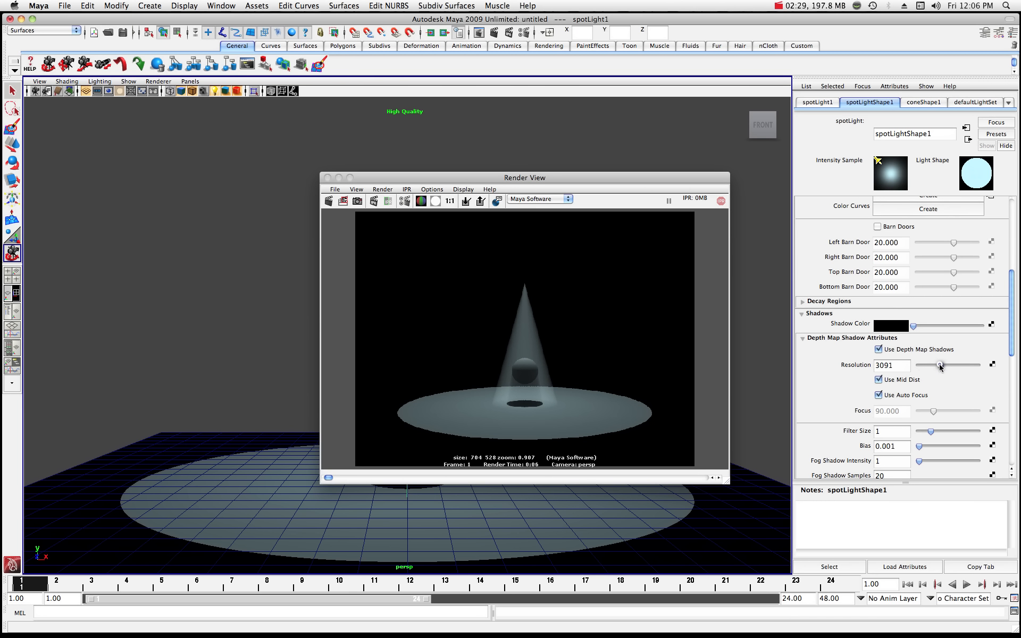
pyautogui.click(329, 201)
pyautogui.click(330, 202)
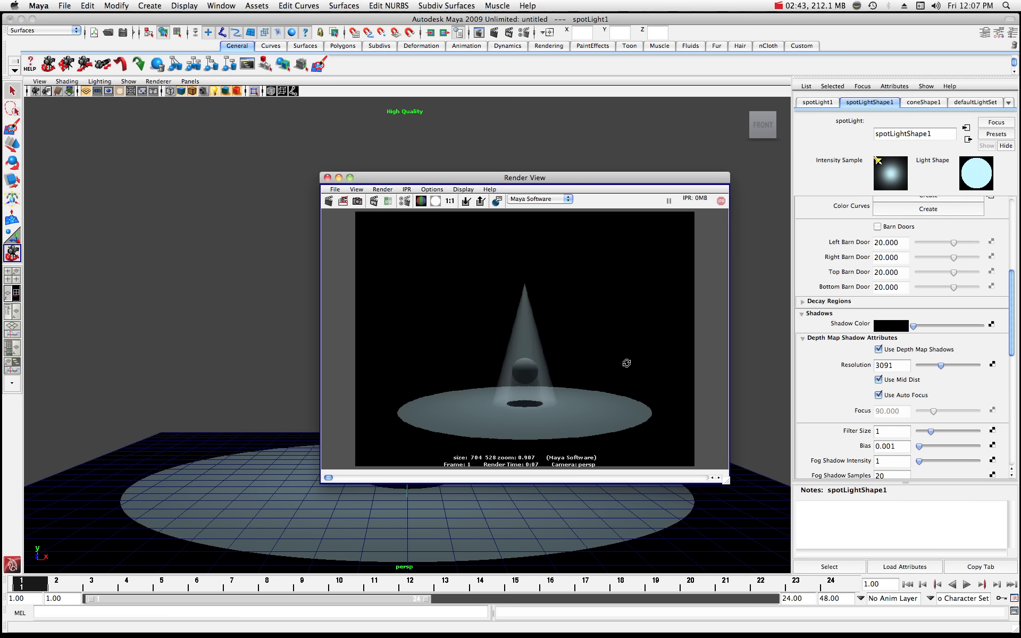
# Step: In the Maya Software render settings, set edge anti-aliasing to Highest quality and the quality preset to Production quality
pyautogui.moveTo(466, 180); pyautogui.dragTo(495, 170)
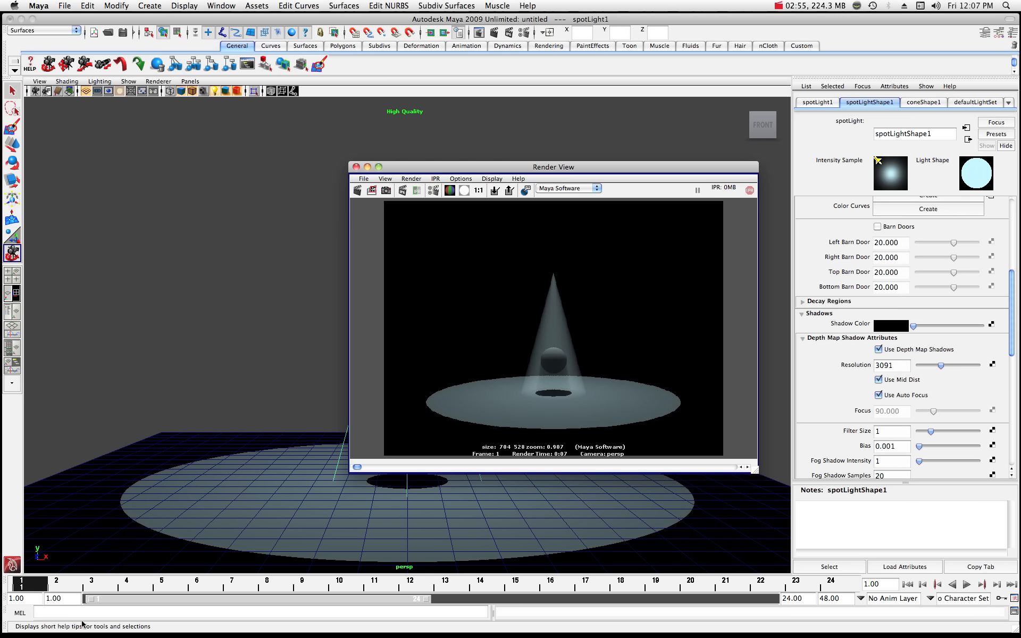
pyautogui.click(434, 191)
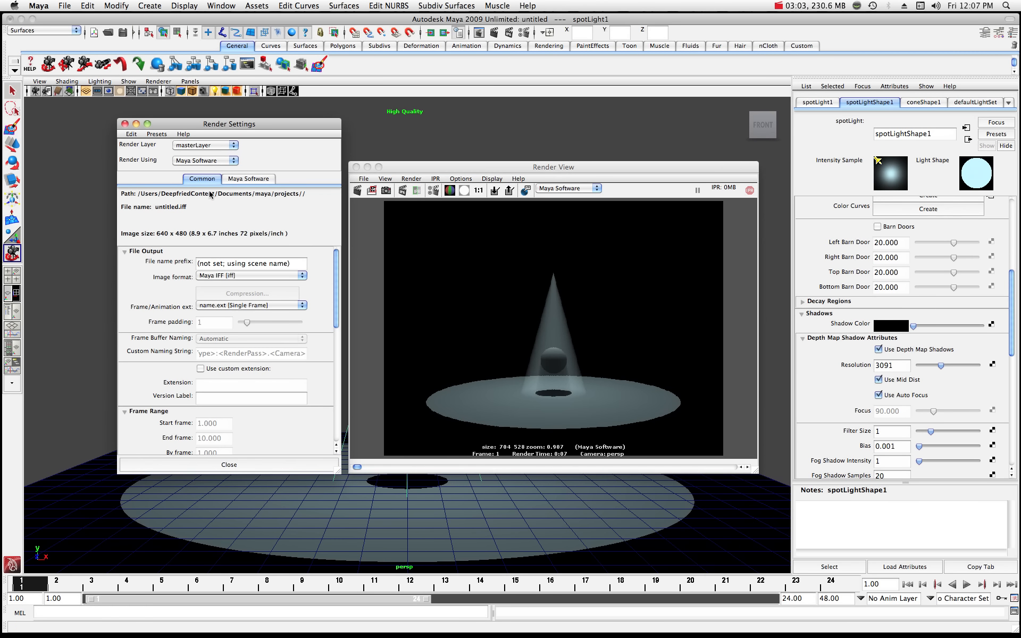
pyautogui.click(252, 181)
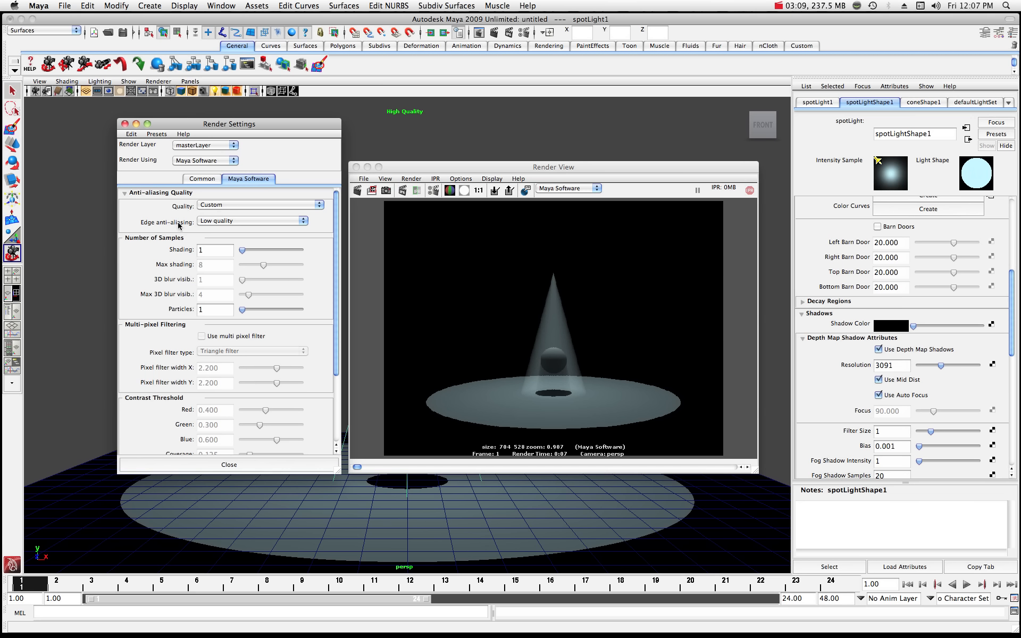
pyautogui.click(303, 224)
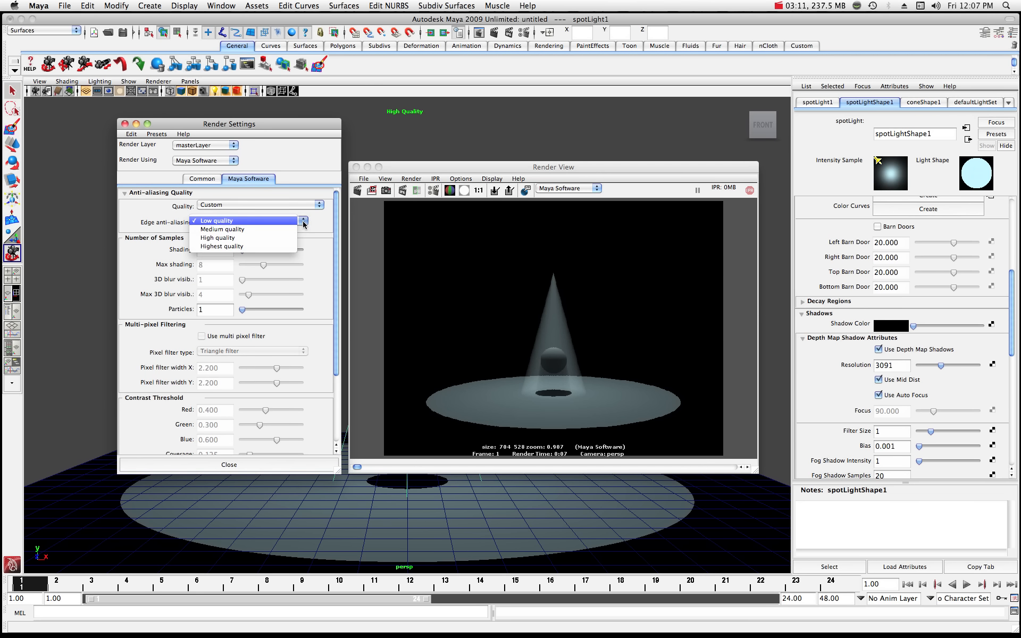
pyautogui.click(262, 246)
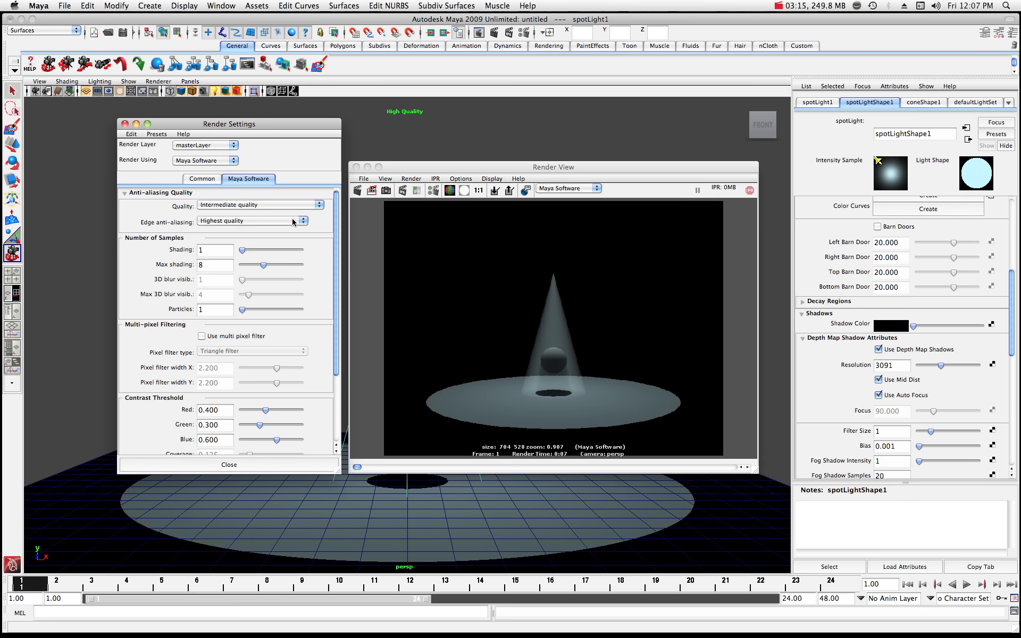
pyautogui.click(317, 206)
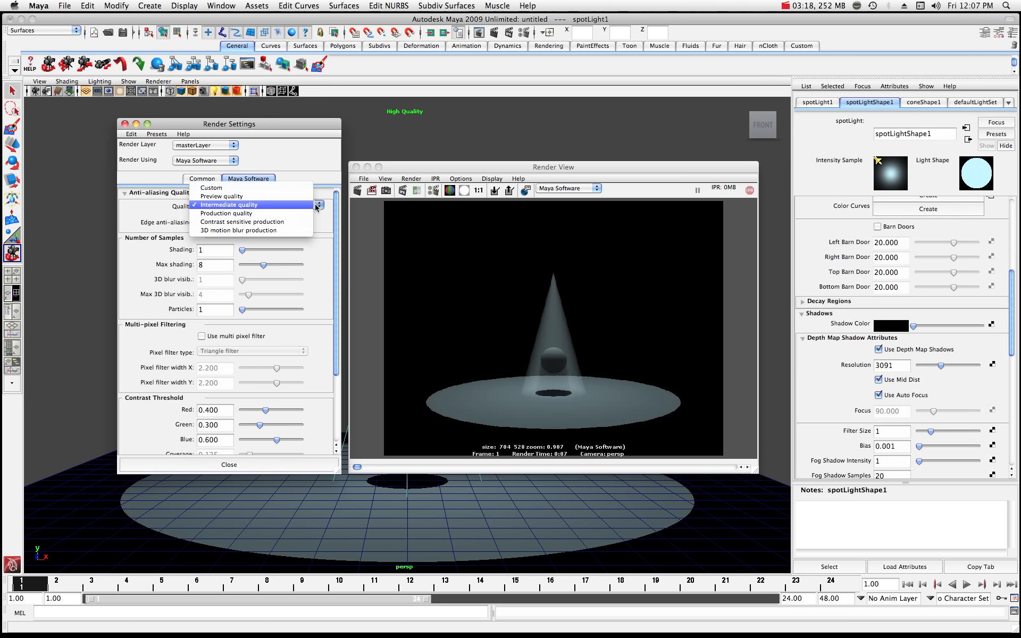
pyautogui.click(240, 214)
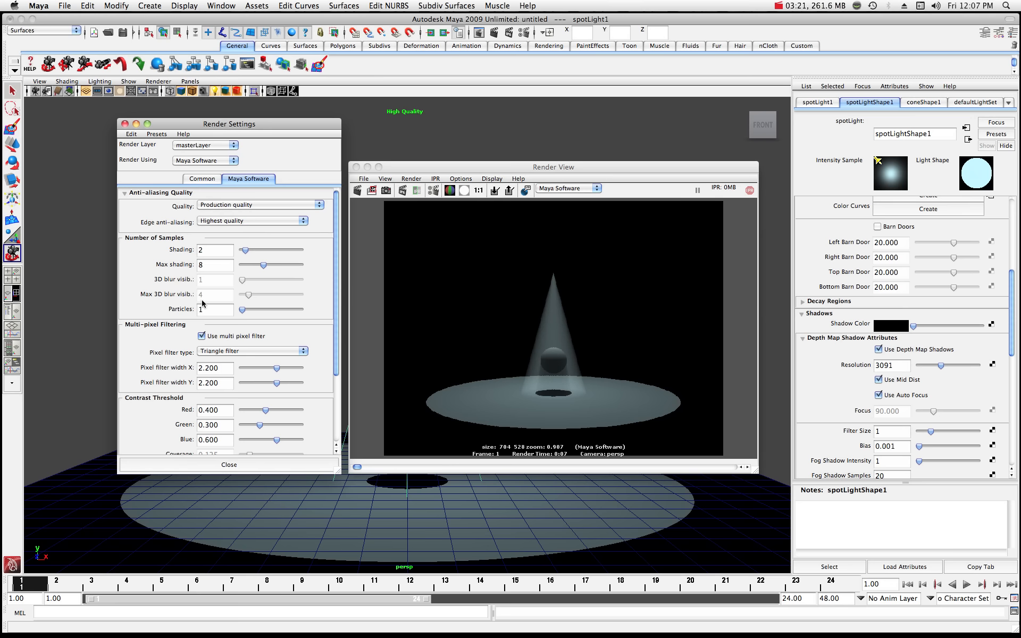
pyautogui.scroll(-5, 170, 319)
pyautogui.scroll(-1, 168, 317)
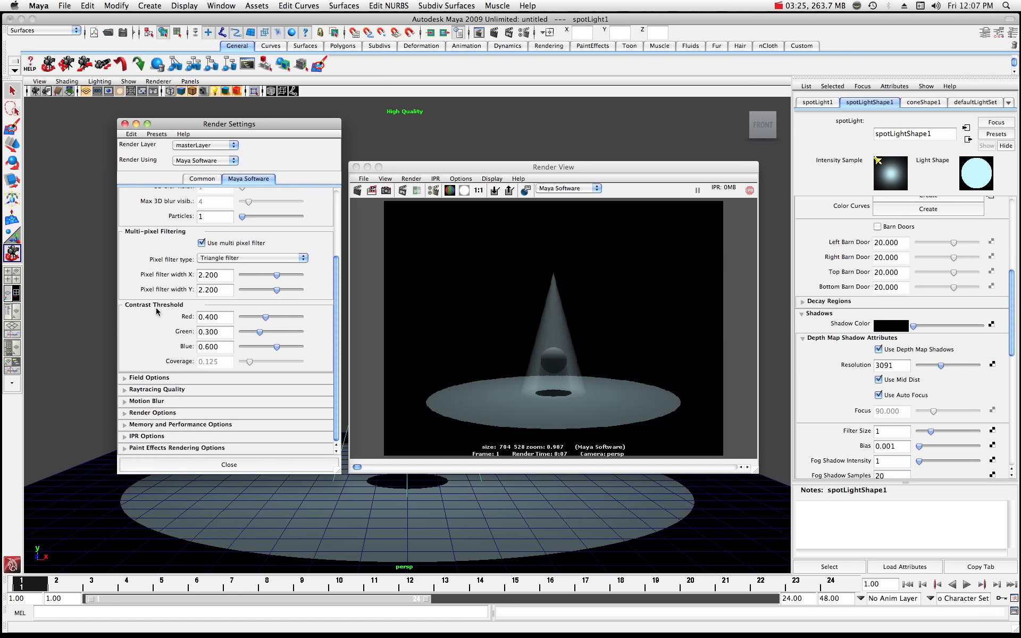
pyautogui.scroll(5, 157, 312)
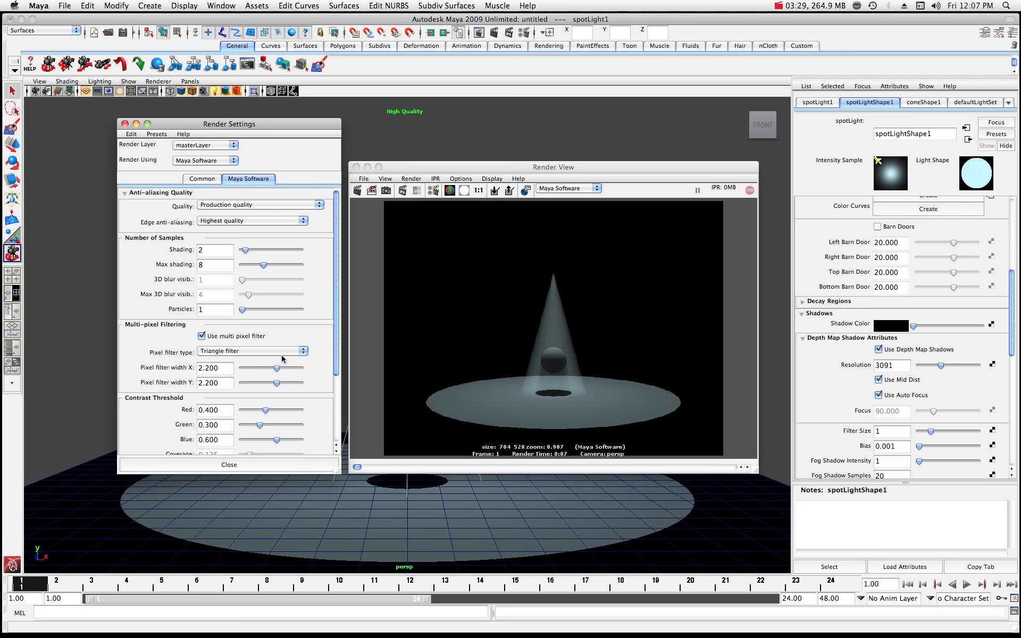
# Step: Re-render the scene at production quality and bring the spotlight's filter, bias and fog shadow attributes into view
pyautogui.click(360, 192)
pyautogui.click(360, 192)
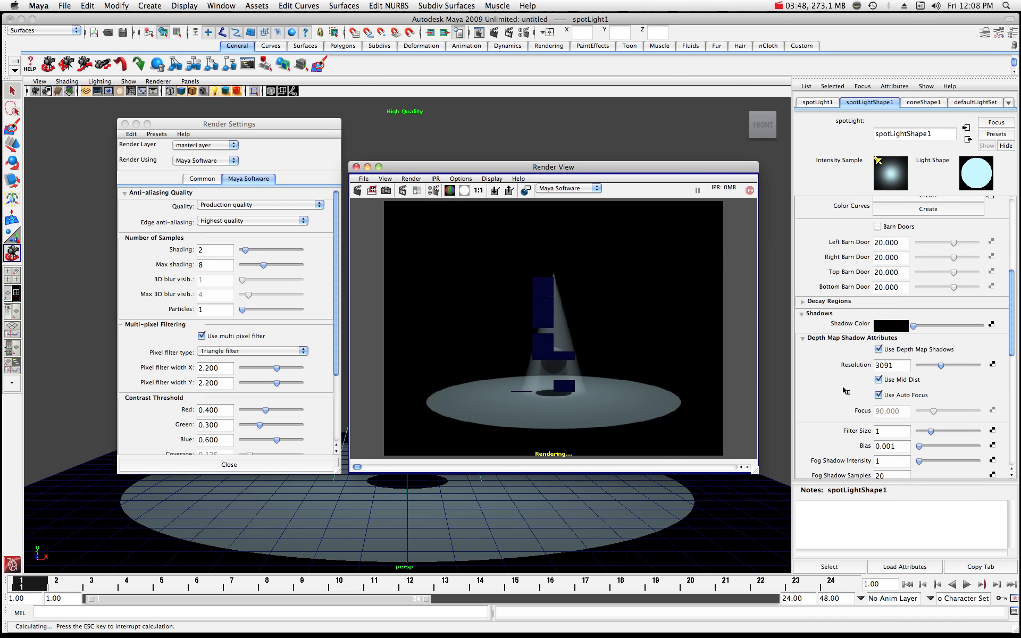
pyautogui.scroll(-5, 833, 371)
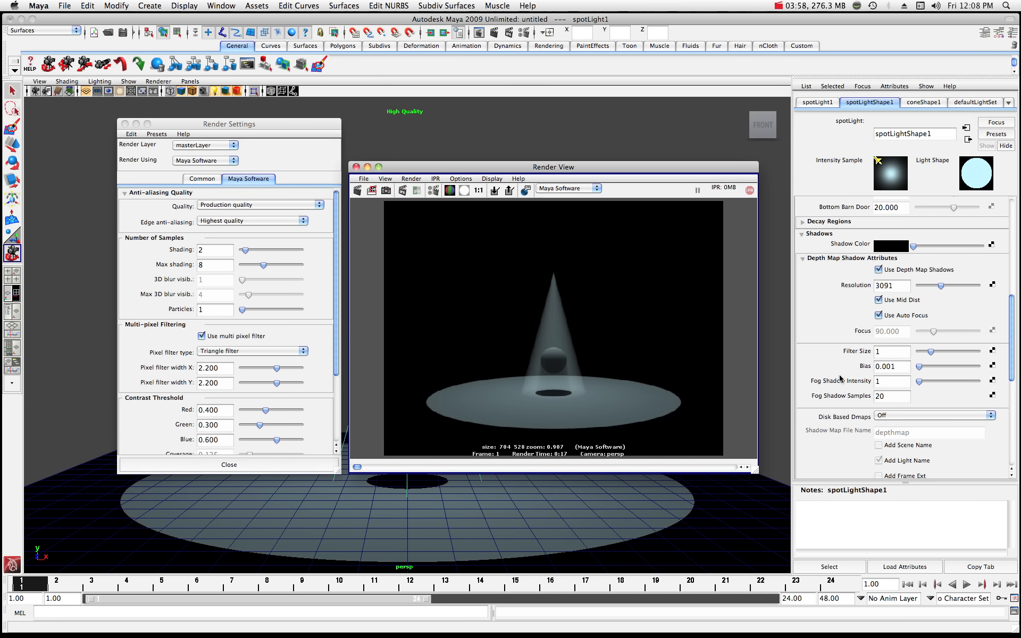
# Step: Examine the spotlight's disk-based depth map options and raytrace shadow attributes, and return to its depth map shadow attributes
pyautogui.scroll(-6, 840, 379)
pyautogui.scroll(-5, 839, 377)
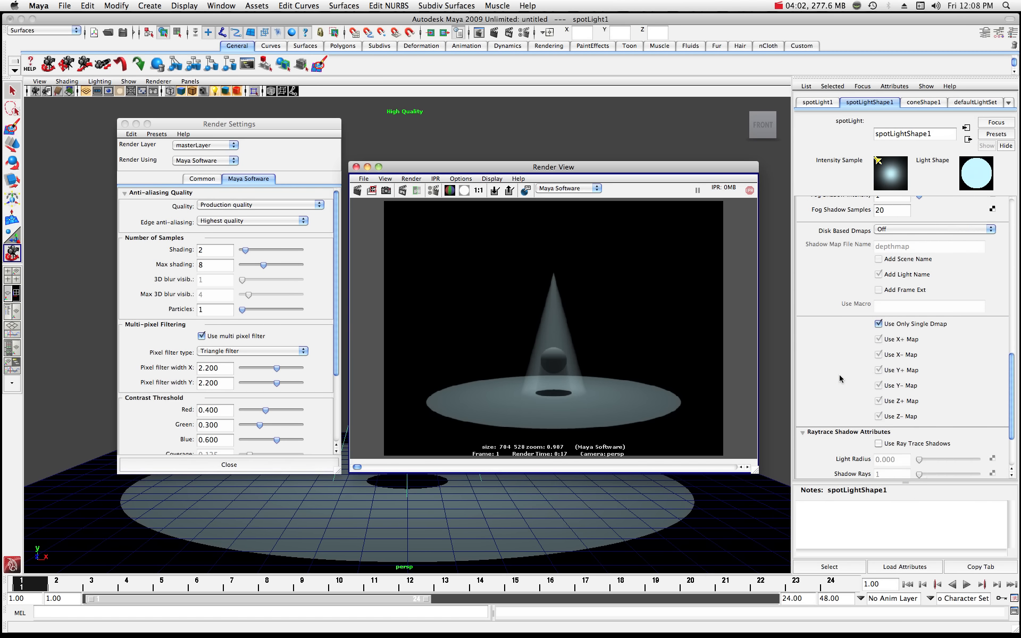
pyautogui.scroll(-2, 839, 378)
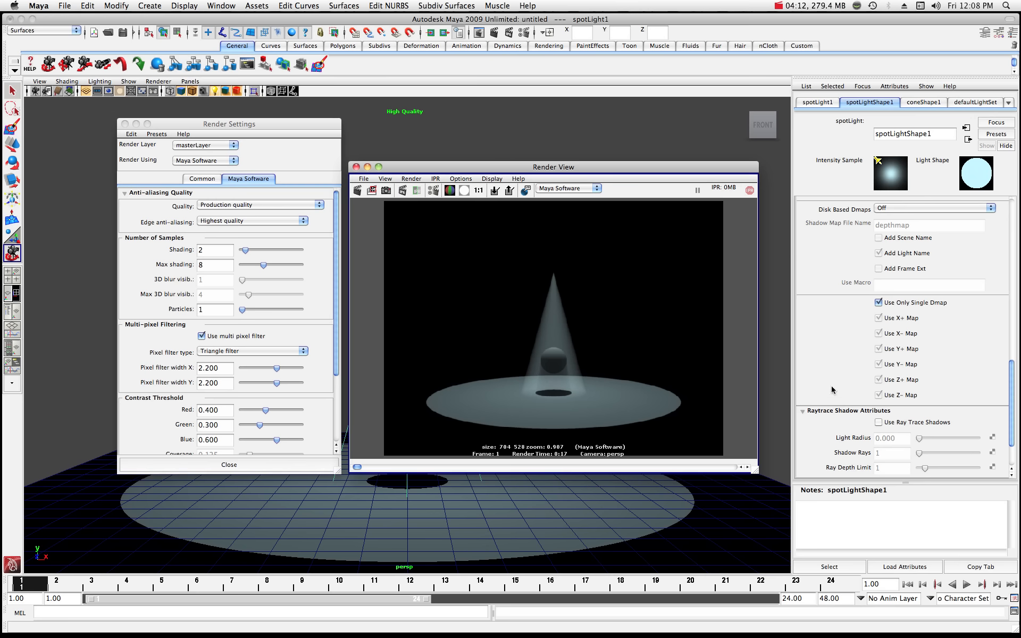
pyautogui.scroll(10, 834, 391)
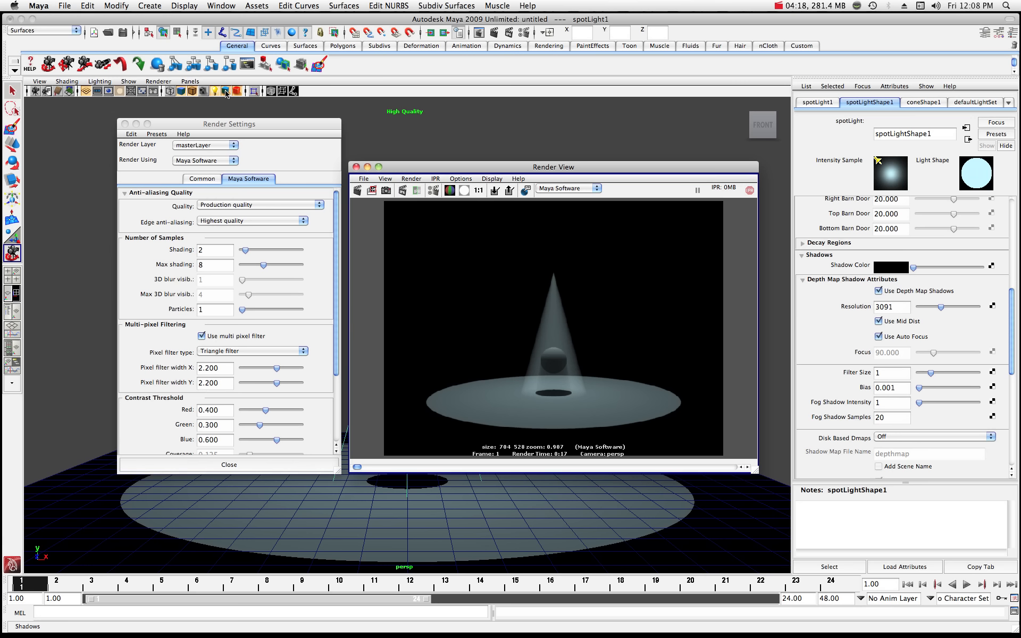
# Step: Move the rendered image window aside and minimize both it and the render settings window to uncover the perspective view
pyautogui.moveTo(443, 167); pyautogui.dragTo(649, 253)
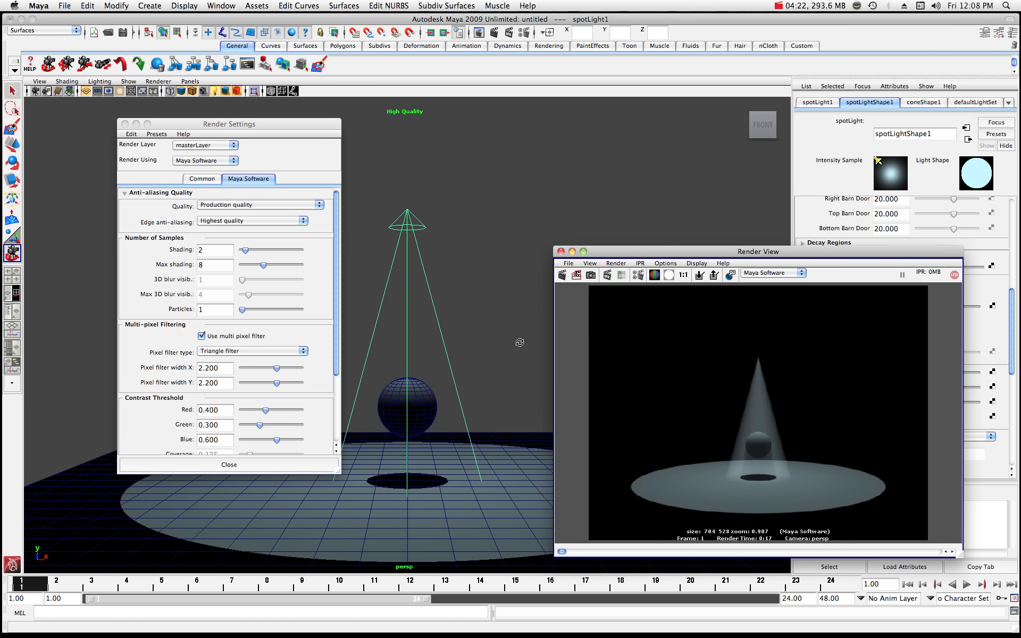
pyautogui.click(136, 124)
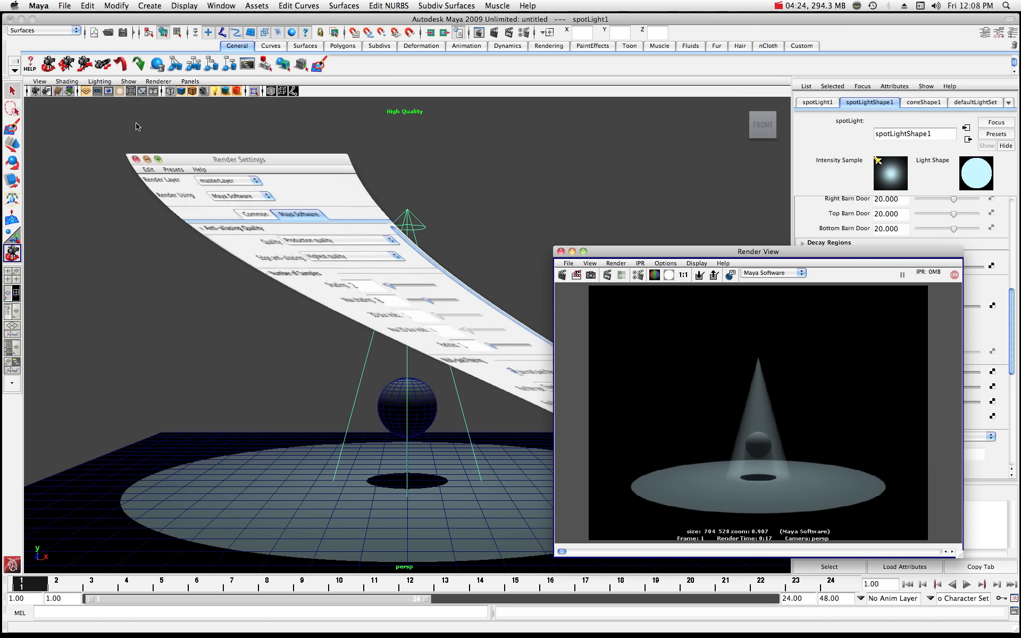
pyautogui.click(571, 252)
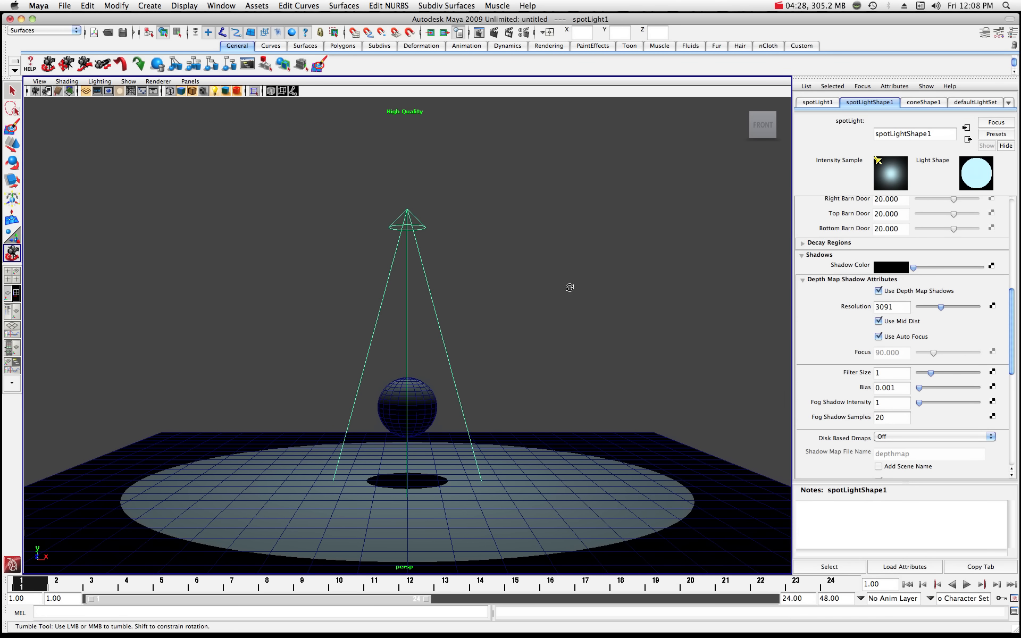